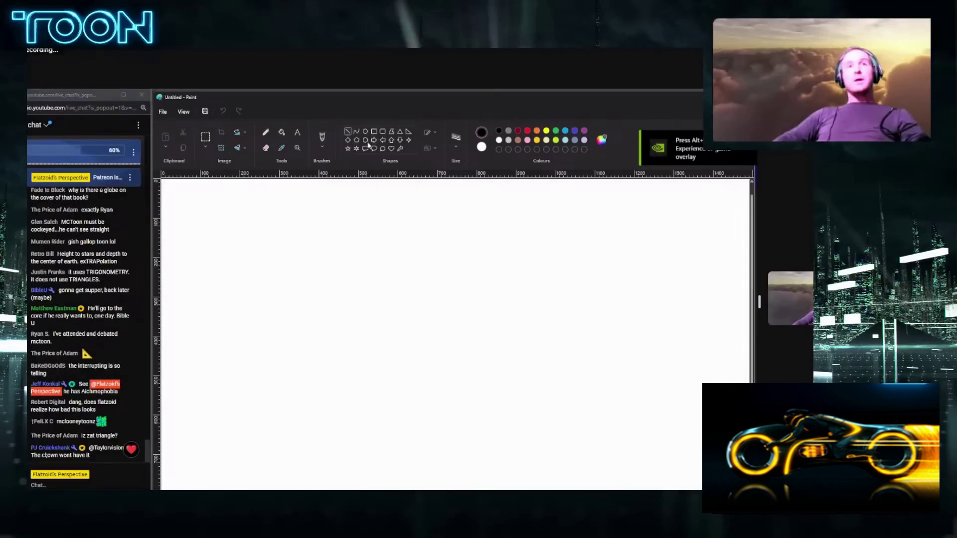
- Draw a gold star in the upper left of the canvas
{"action": "left_click", "coordinate": [356, 148]}
{"action": "left_click", "coordinate": [537, 140]}
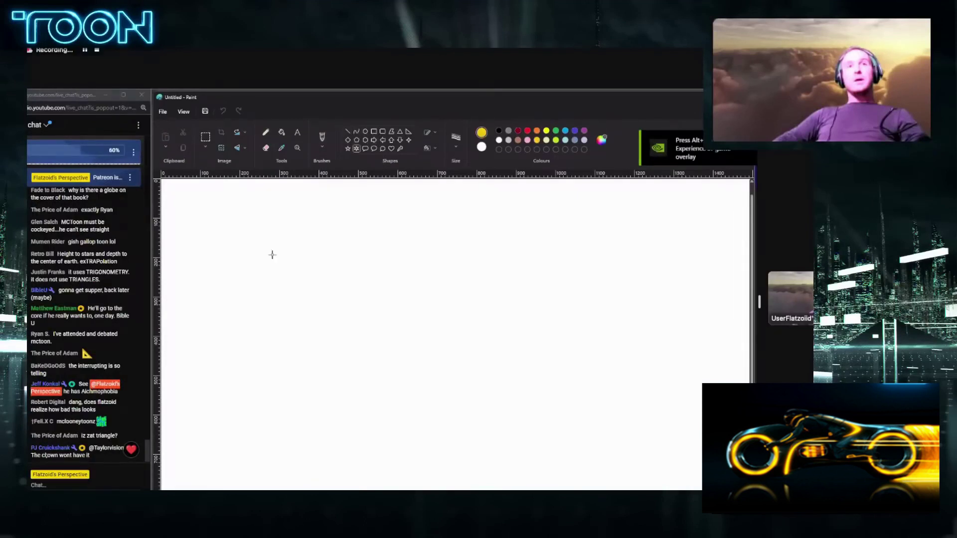
{"action": "left_click_drag", "start_coordinate": [288, 216], "coordinate": [331, 245]}
- Draw black lines from the red box up to the star and leftward as the base
{"action": "left_click", "coordinate": [518, 131]}
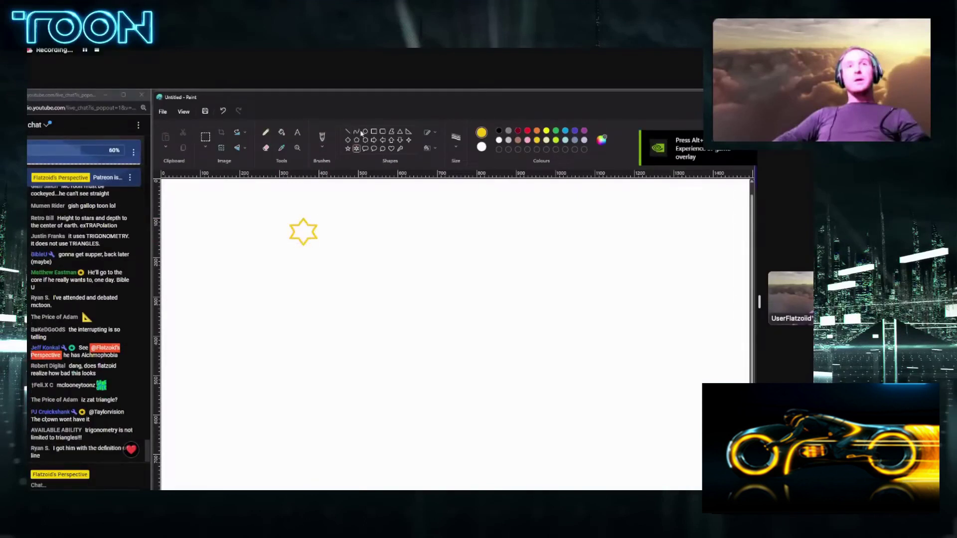
{"action": "left_click", "coordinate": [373, 131]}
{"action": "left_click", "coordinate": [499, 131]}
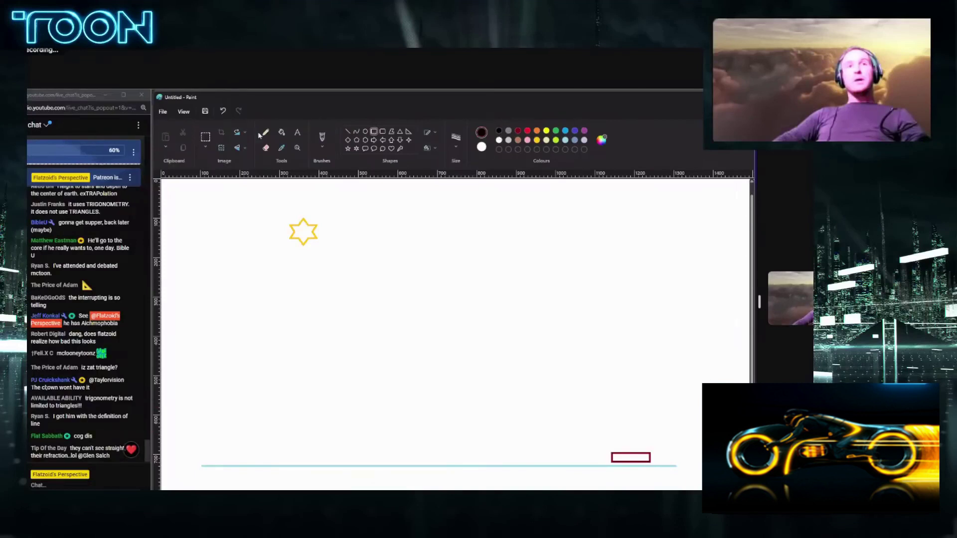
{"action": "left_click", "coordinate": [347, 132]}
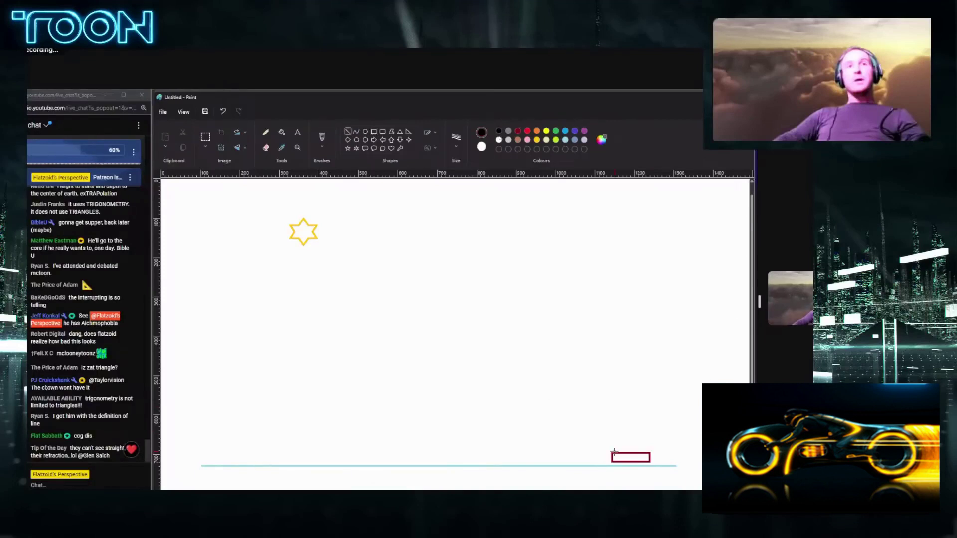
{"action": "mouse_move", "coordinate": [613, 454]}
{"action": "left_mouse_down"}
{"action": "mouse_move", "coordinate": [420, 261]}
{"action": "mouse_move", "coordinate": [303, 233]}
{"action": "left_mouse_up"}
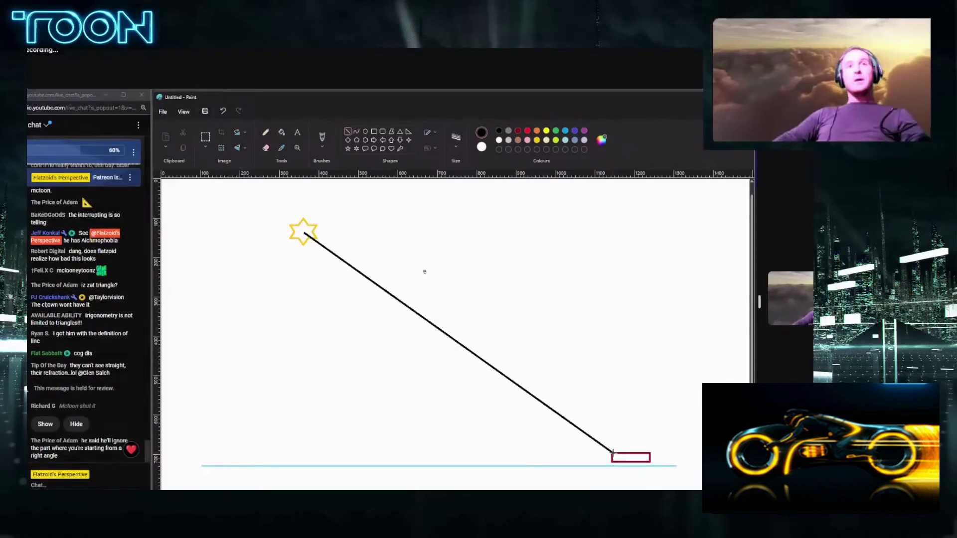
{"action": "mouse_move", "coordinate": [612, 453]}
{"action": "left_mouse_down"}
{"action": "mouse_move", "coordinate": [277, 438]}
{"action": "mouse_move", "coordinate": [200, 453]}
{"action": "left_mouse_up"}
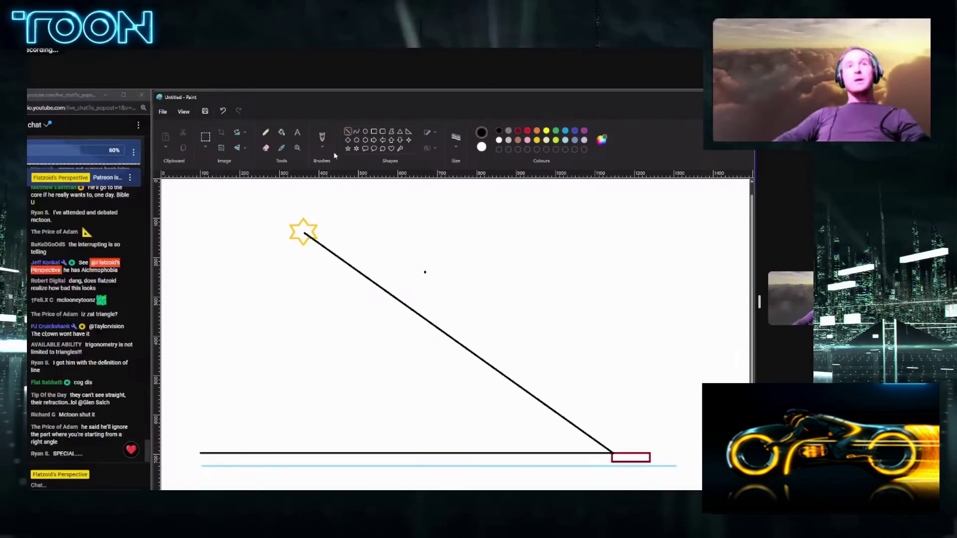
- Label the right corner 90, then draw vertical lines at the right corner and below the star
{"action": "left_click", "coordinate": [616, 438]}
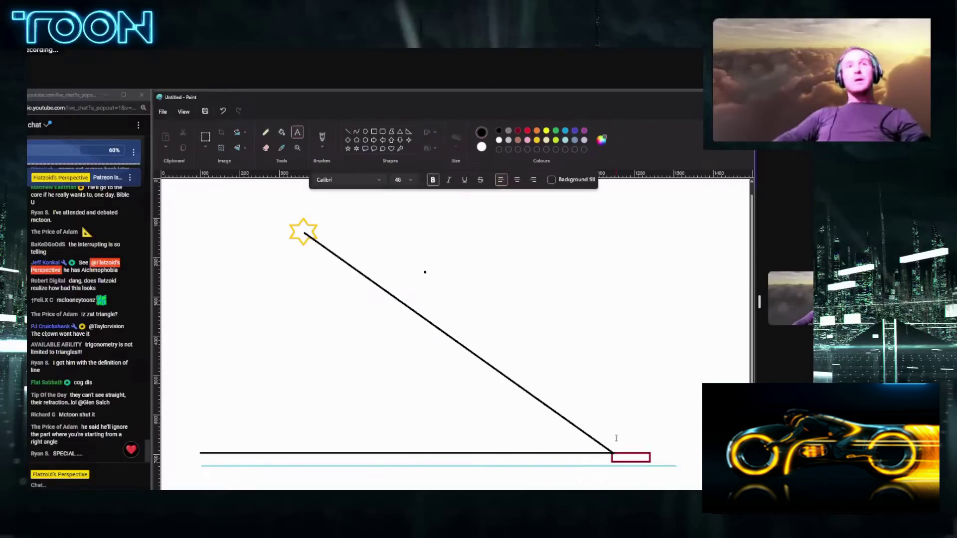
{"action": "type", "text": "90"}
{"action": "left_click", "coordinate": [347, 131]}
{"action": "left_click_drag", "start_coordinate": [613, 453], "coordinate": [613, 230]}
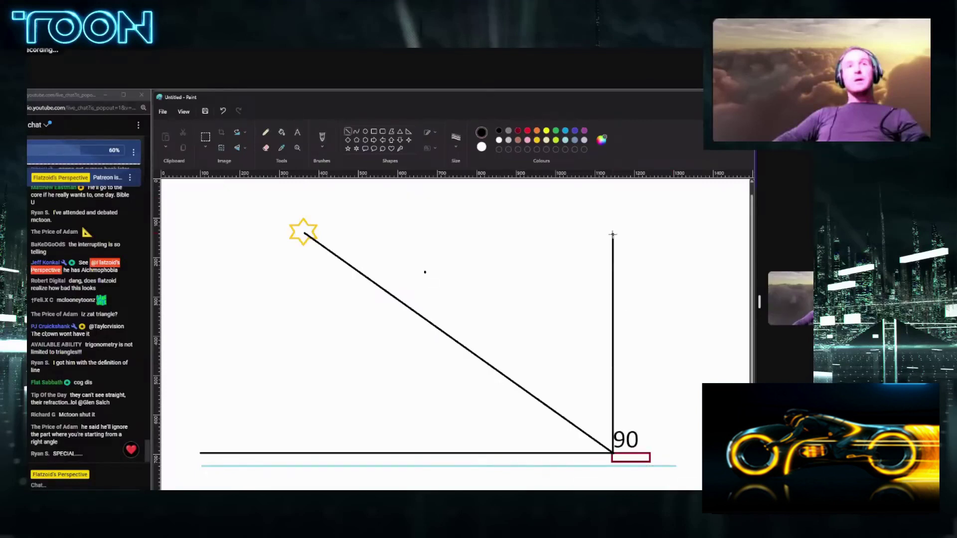
{"action": "left_click", "coordinate": [661, 358]}
{"action": "mouse_move", "coordinate": [303, 232]}
{"action": "left_mouse_down"}
{"action": "mouse_move", "coordinate": [302, 430]}
{"action": "mouse_move", "coordinate": [321, 455]}
{"action": "left_mouse_up"}
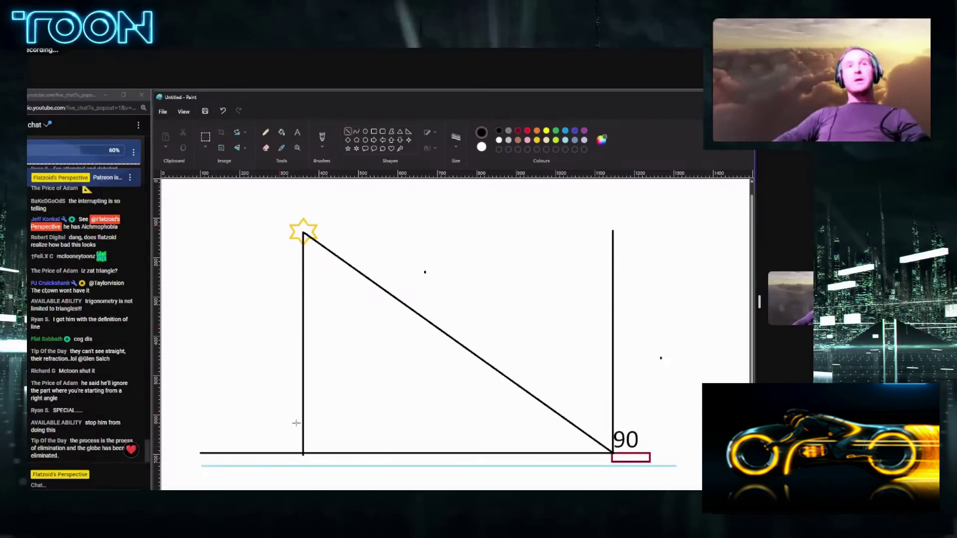
- Add angle labels 90 at the left base, 50 beside the right corner, and 40 below the star
{"action": "left_click", "coordinate": [297, 132]}
{"action": "left_click", "coordinate": [306, 431]}
{"action": "type", "text": "90"}
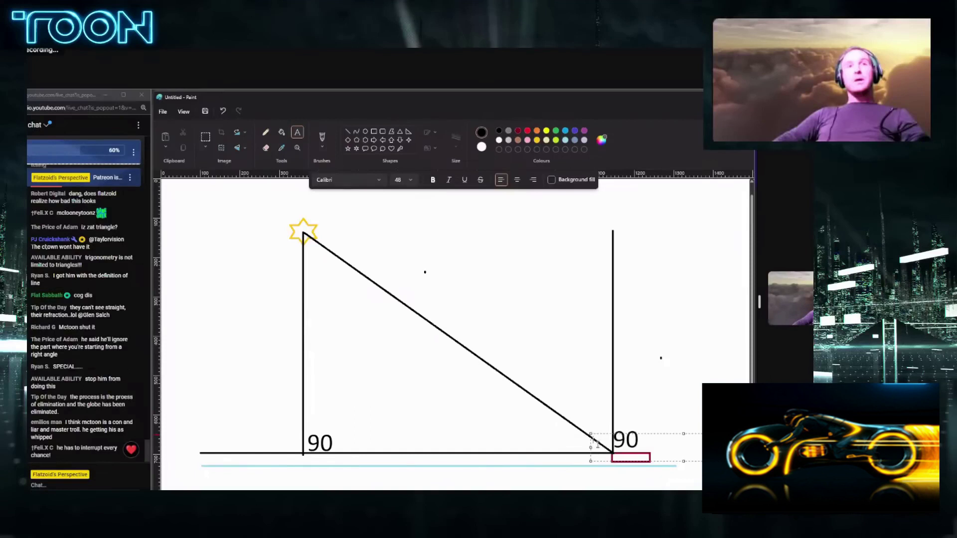
{"action": "left_click", "coordinate": [573, 435]}
{"action": "type", "text": "50"}
{"action": "left_click", "coordinate": [580, 439]}
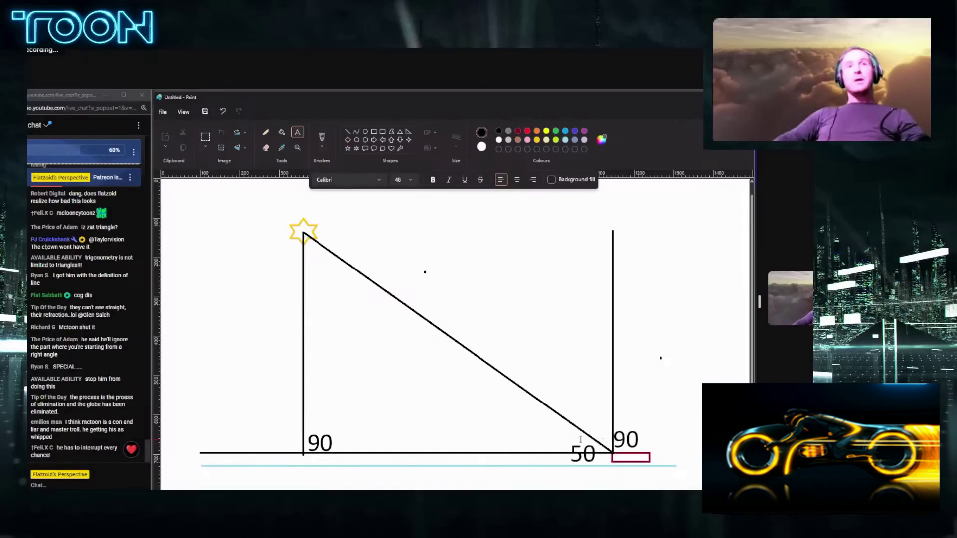
{"action": "key", "text": "ctrl+z"}
{"action": "left_click", "coordinate": [566, 433]}
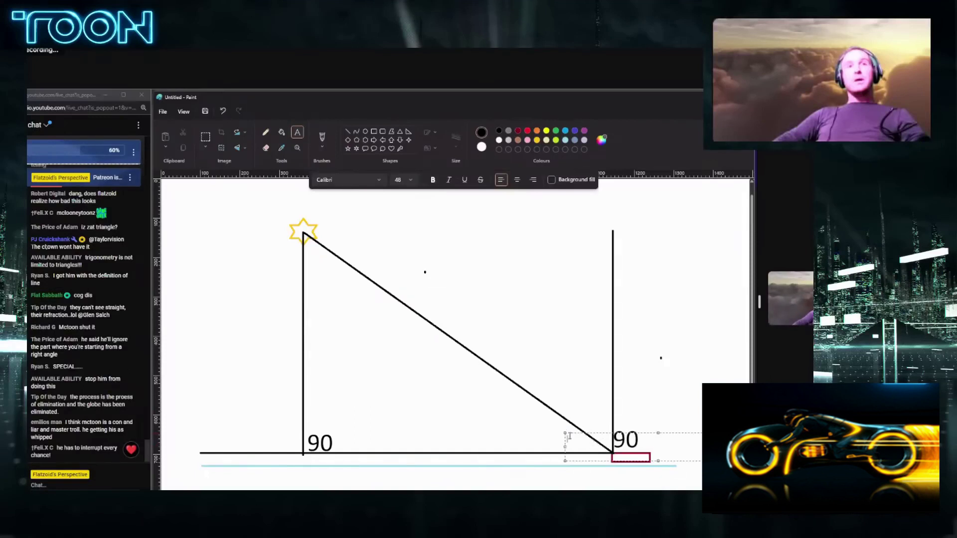
{"action": "type", "text": "50"}
{"action": "left_click", "coordinate": [319, 244]}
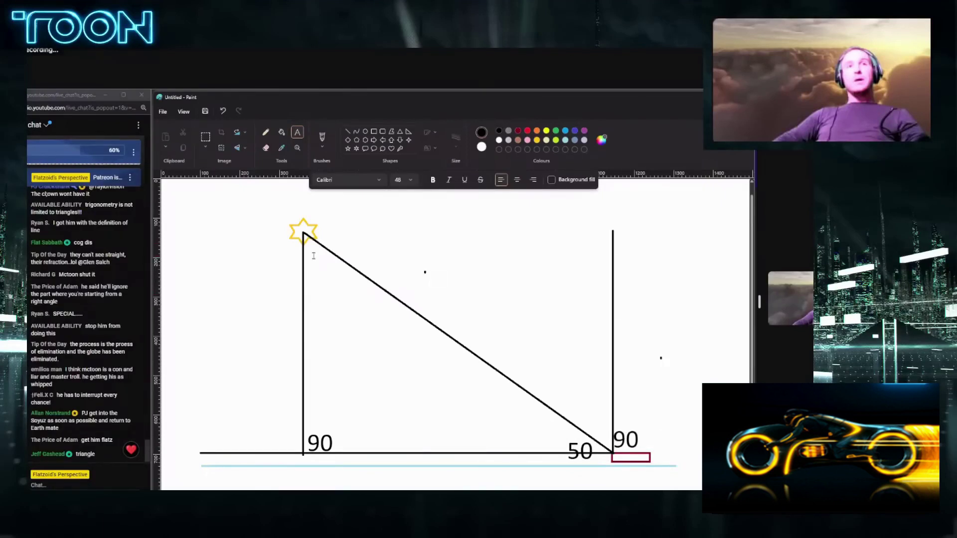
{"action": "left_click", "coordinate": [313, 256]}
{"action": "type", "text": "40"}
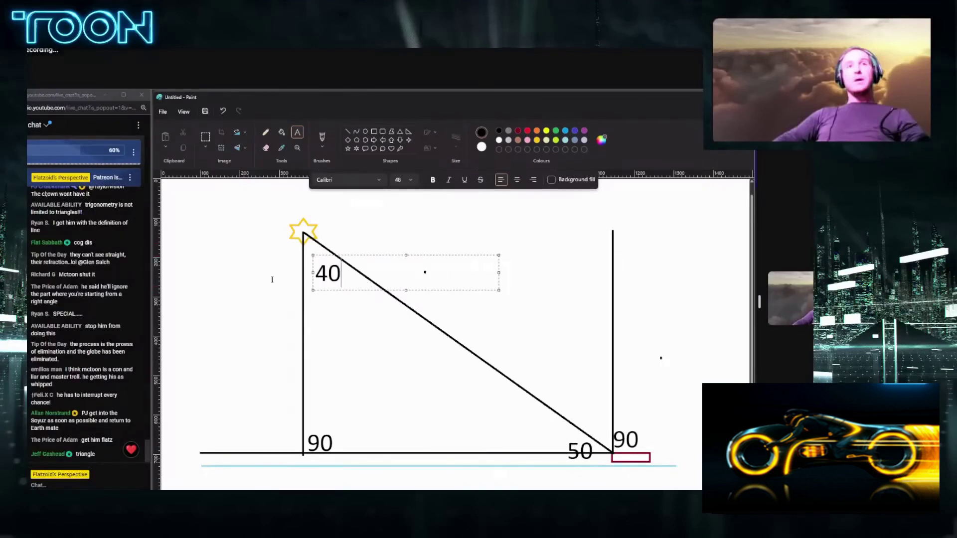
{"action": "key", "text": "Escape"}
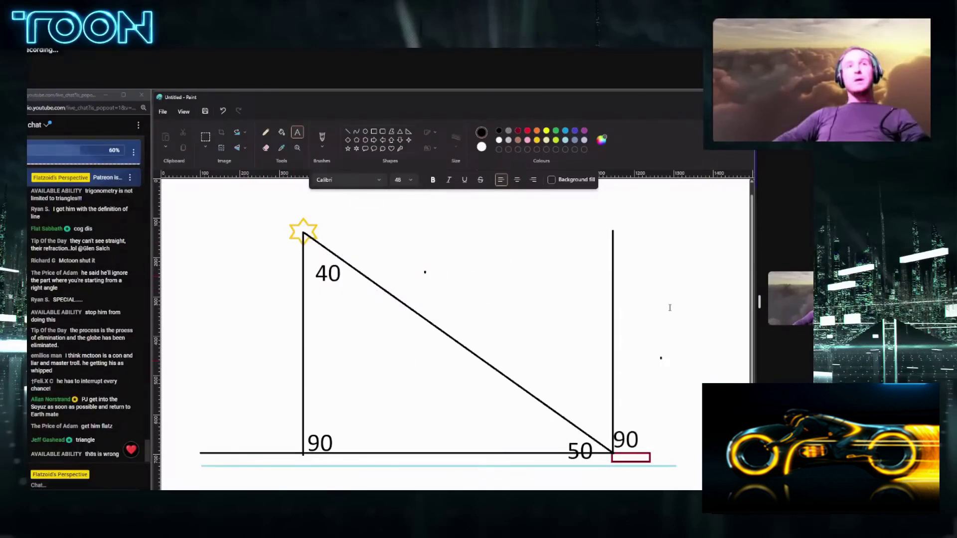
- Write the equation '90 - 50 = 40 x' beside the right vertical line, fixing a mistyped digit
{"action": "left_click", "coordinate": [623, 294]}
{"action": "type", "text": "90"}
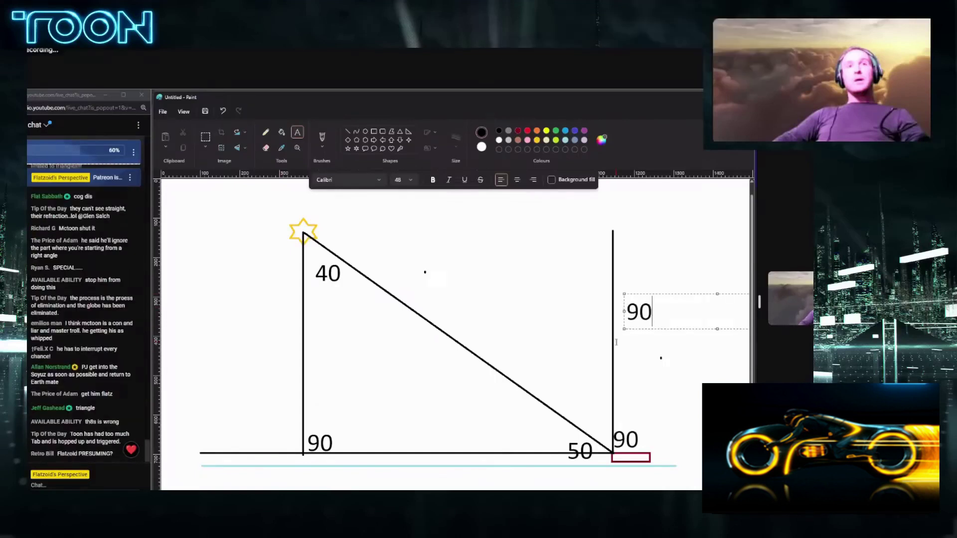
{"action": "type", "text": " - "}
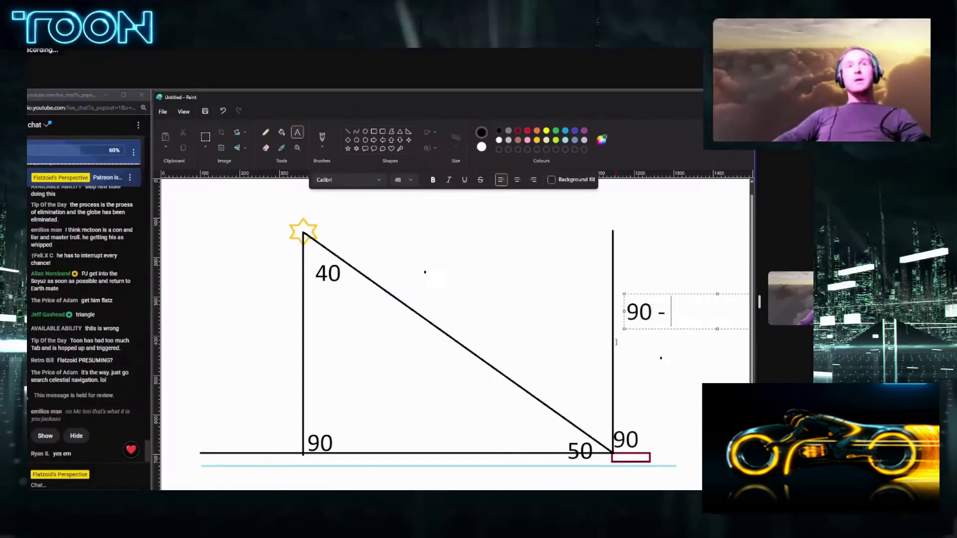
{"action": "type", "text": "50 = "}
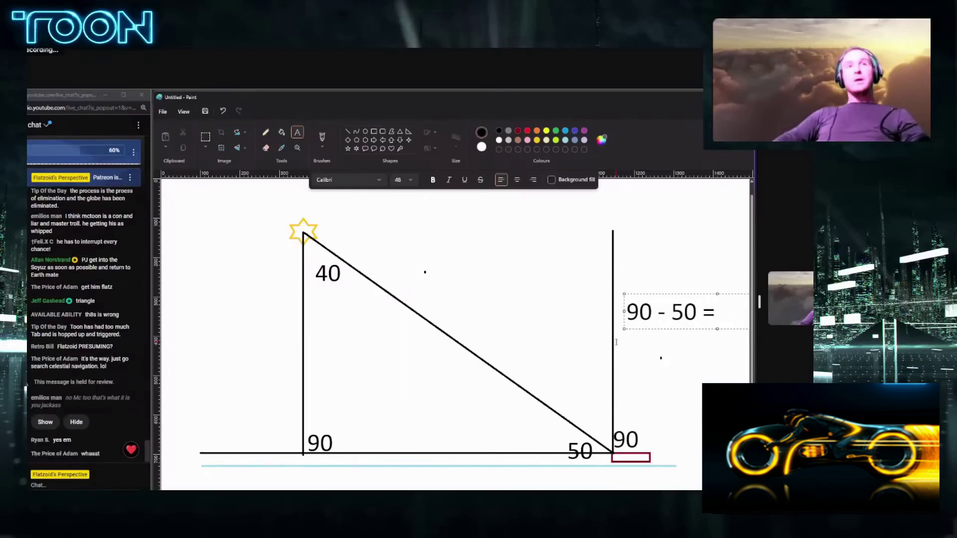
{"action": "type", "text": "40 x"}
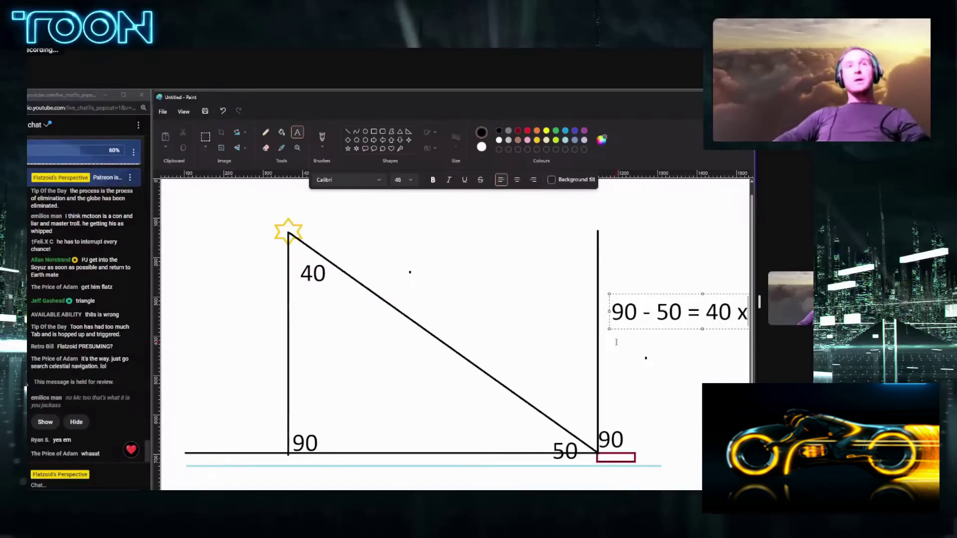
{"action": "type", "text": "6"}
{"action": "key", "text": "BackSpace"}
{"action": "type", "text": "0"}
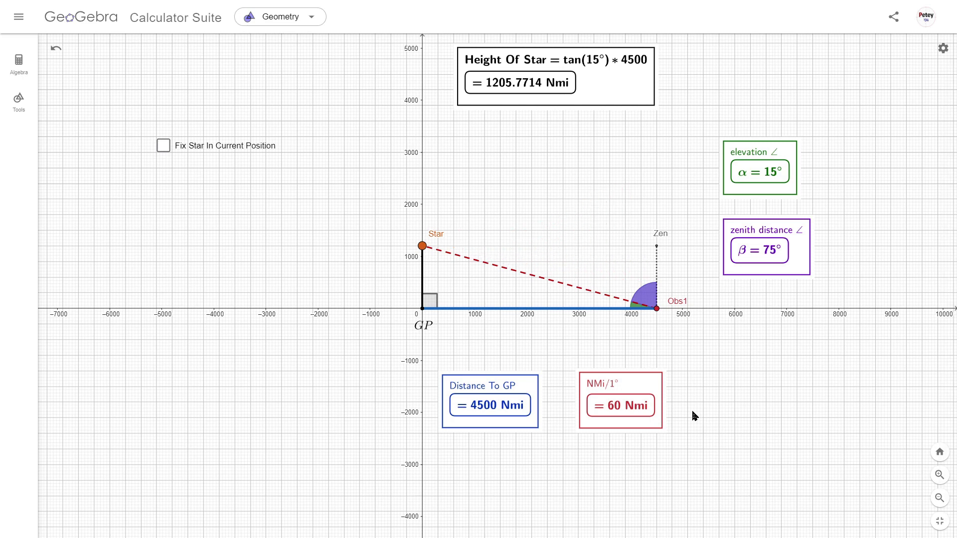
- Drag Obs1 left to 1200 Nmi from the GP, giving 70° elevation
{"action": "left_click_drag", "start_coordinate": [657, 316], "coordinate": [485, 323]}
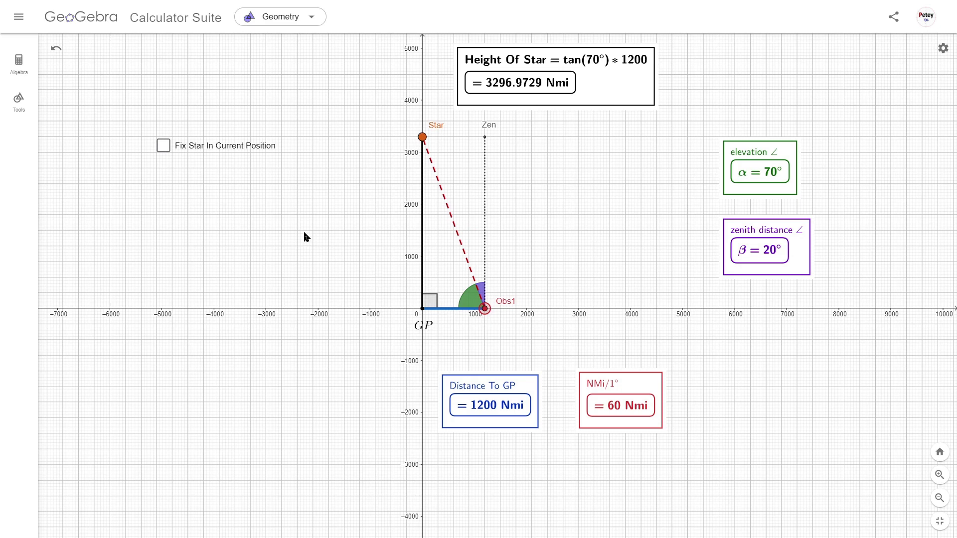
- Tick 'Fix Star In Current Position' and drag Obs1 right, away from the GP
{"action": "left_click", "coordinate": [164, 147]}
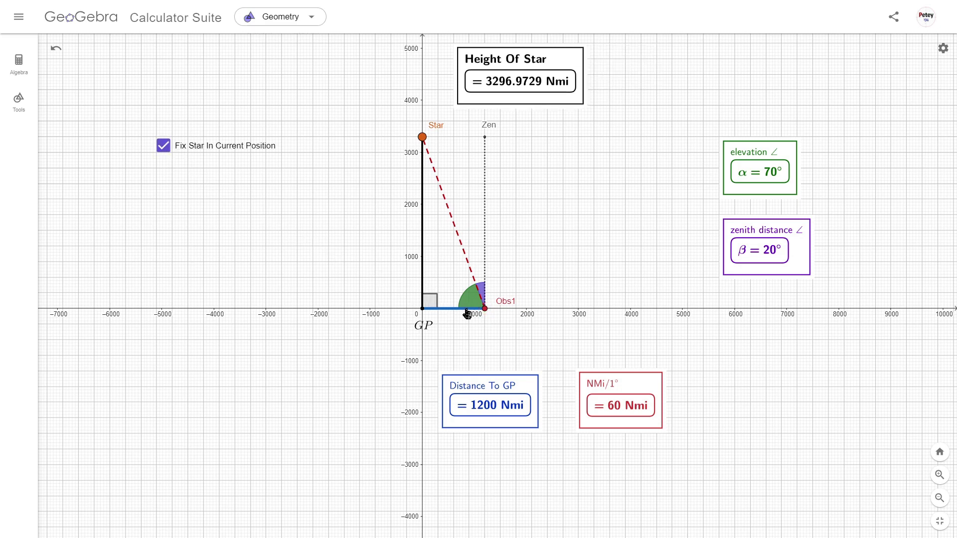
{"action": "left_click_drag", "start_coordinate": [485, 309], "coordinate": [659, 329]}
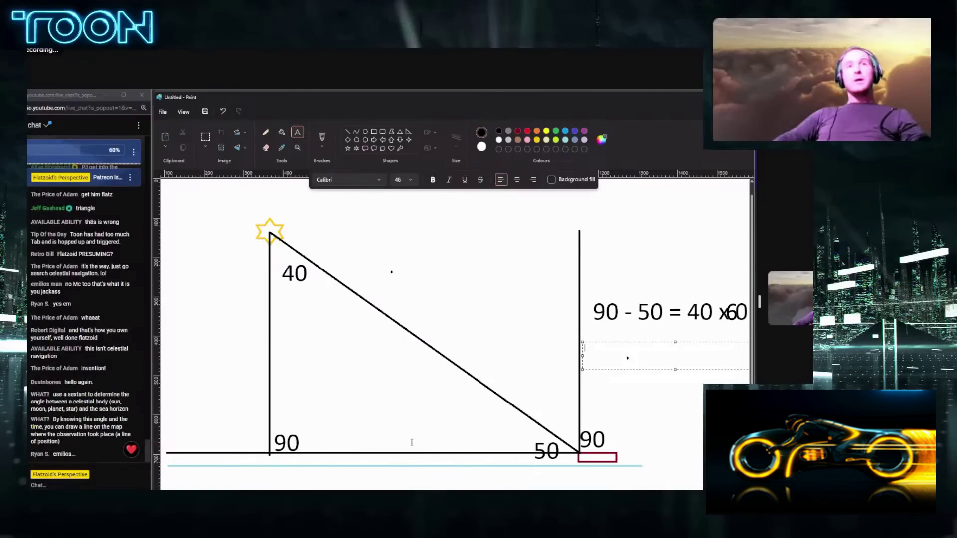
- Select everything on the Paint canvas with Ctrl+A and delete it
{"action": "key", "text": "ctrl+a"}
{"action": "key", "text": "Delete"}
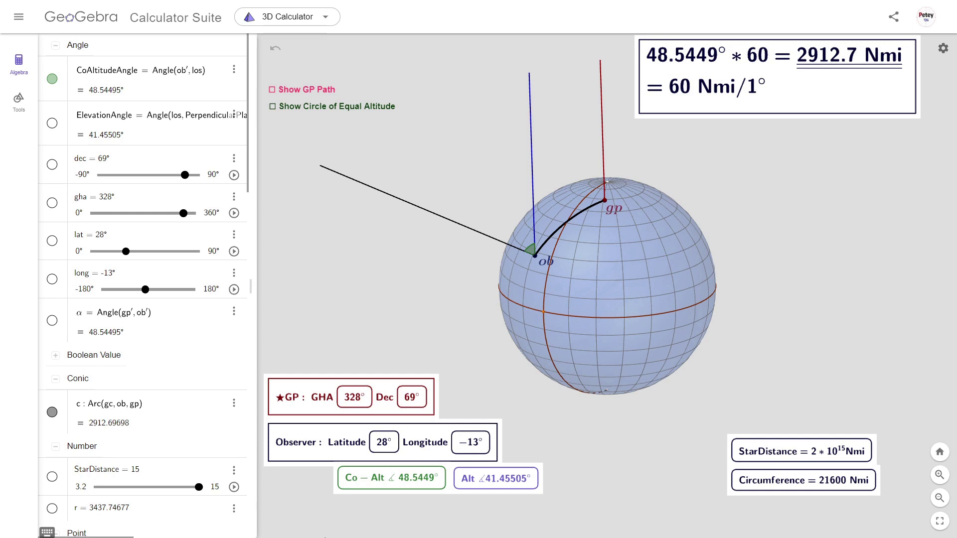
- Undo the last change and drag the StarDistance slider to bring the star closer to the globe
{"action": "key", "text": "ctrl+z"}
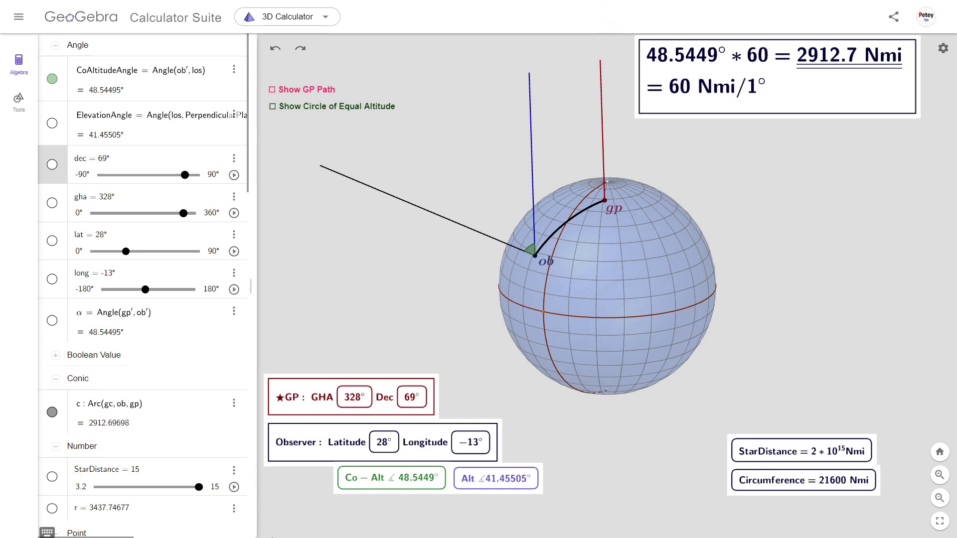
{"action": "mouse_move", "coordinate": [199, 487]}
{"action": "left_mouse_down"}
{"action": "mouse_move", "coordinate": [90, 495]}
{"action": "mouse_move", "coordinate": [209, 495]}
{"action": "left_mouse_up"}
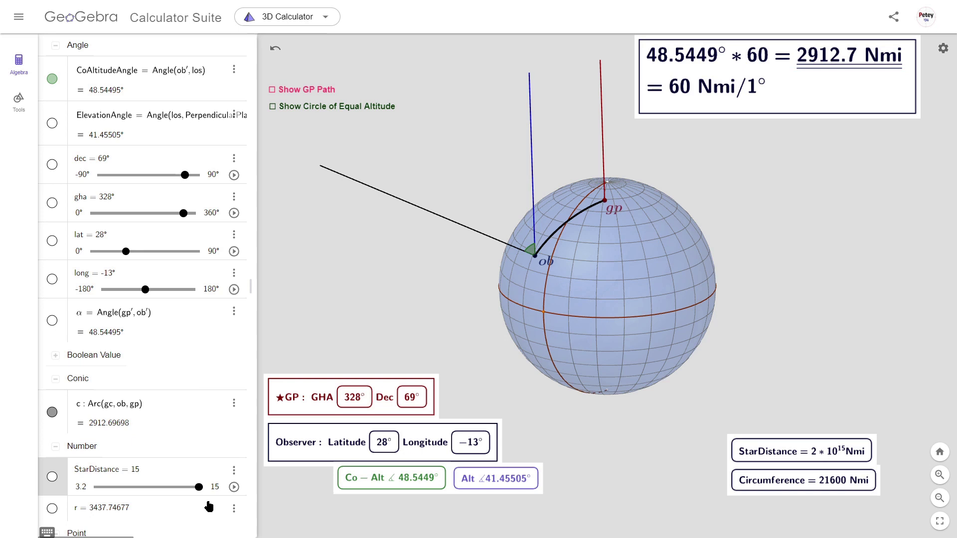
- Animate the GHA slider, tilt the globe, and drag the observer east and farther north
{"action": "left_click", "coordinate": [234, 213]}
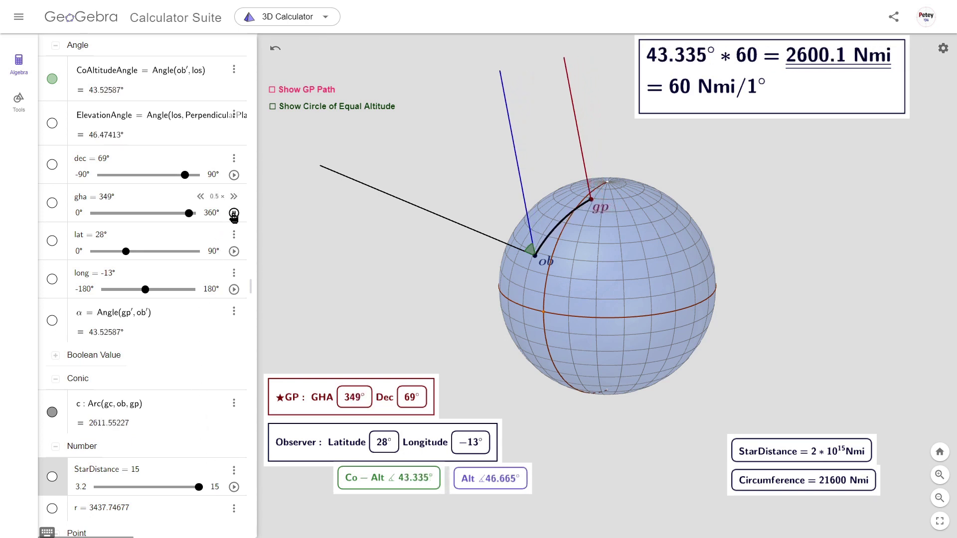
{"action": "left_click_drag", "start_coordinate": [598, 280], "coordinate": [658, 292]}
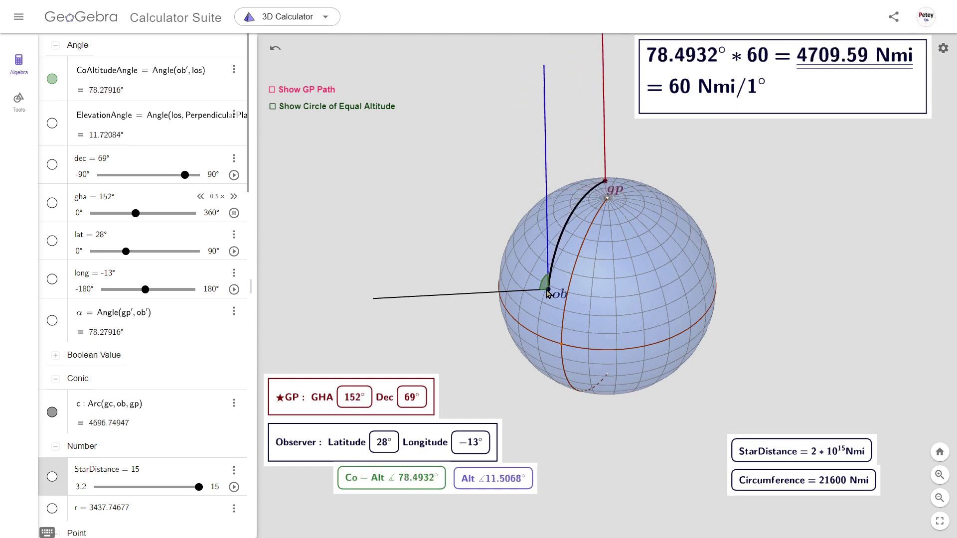
{"action": "left_click_drag", "start_coordinate": [548, 293], "coordinate": [681, 291]}
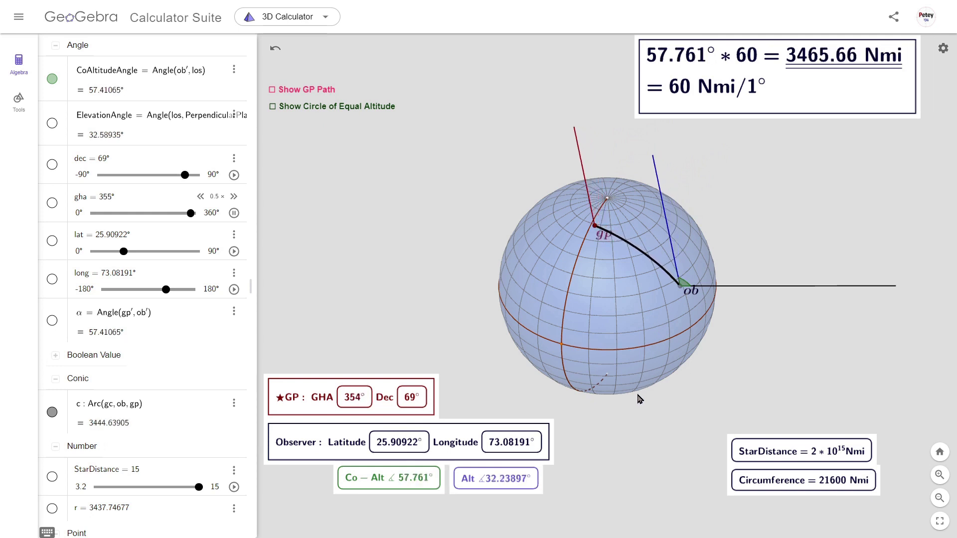
{"action": "left_click_drag", "start_coordinate": [681, 286], "coordinate": [673, 254]}
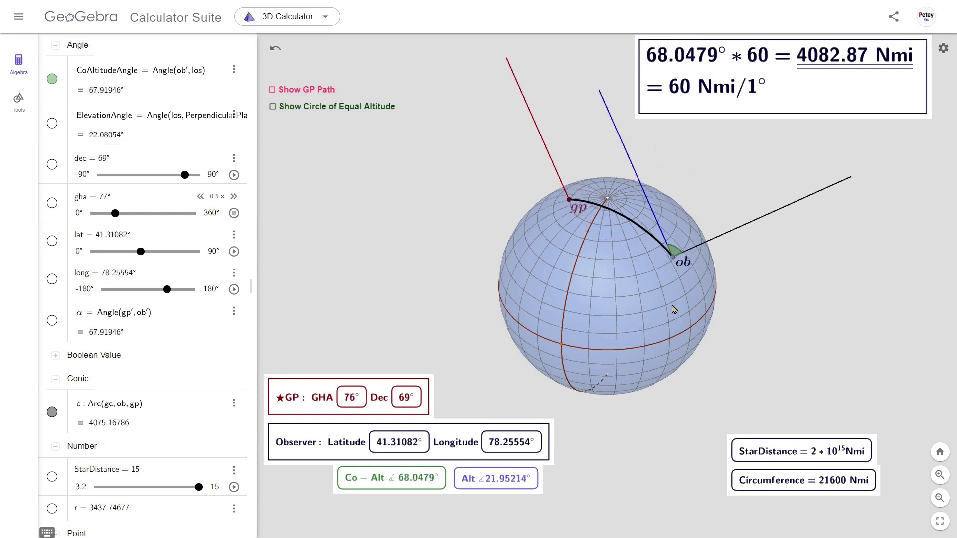